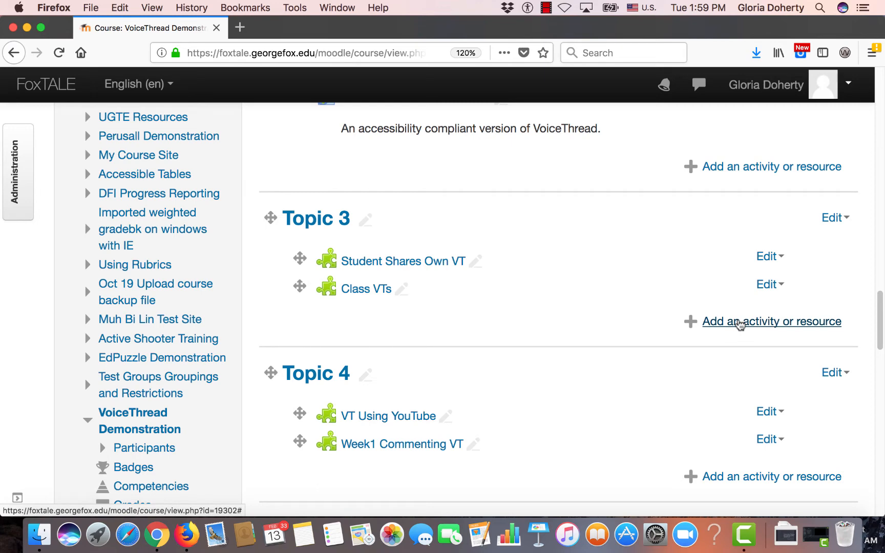
Add a new External tool activity to Topic 3 of the course
{"action": "left_click", "coordinate": [740, 323]}
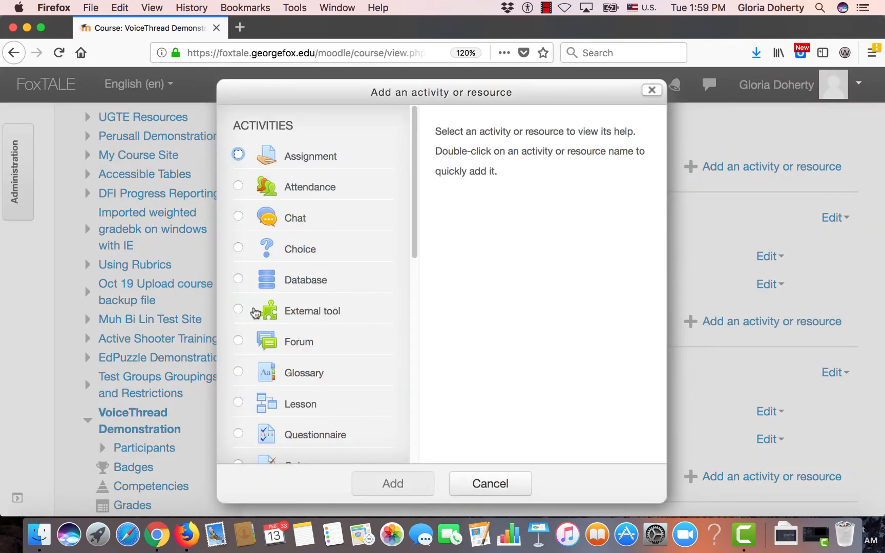
{"action": "left_click", "coordinate": [238, 310]}
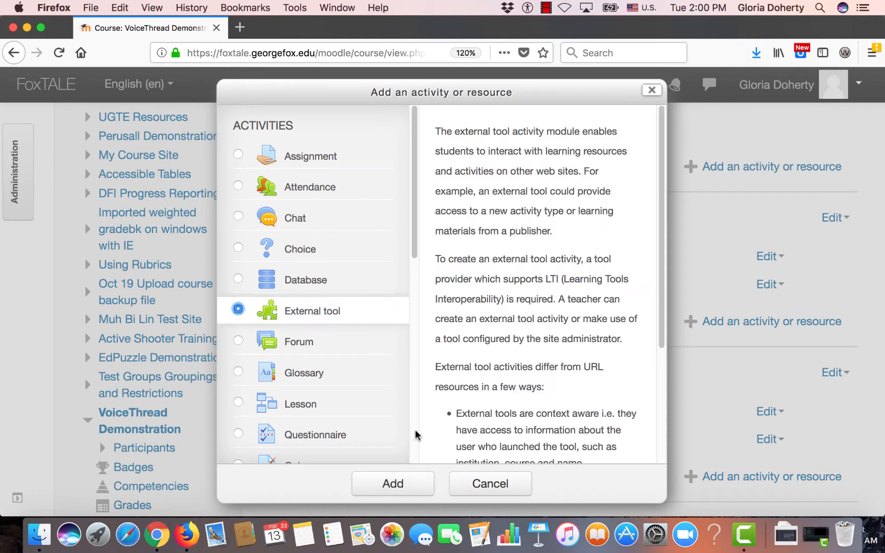
{"action": "left_click", "coordinate": [393, 484]}
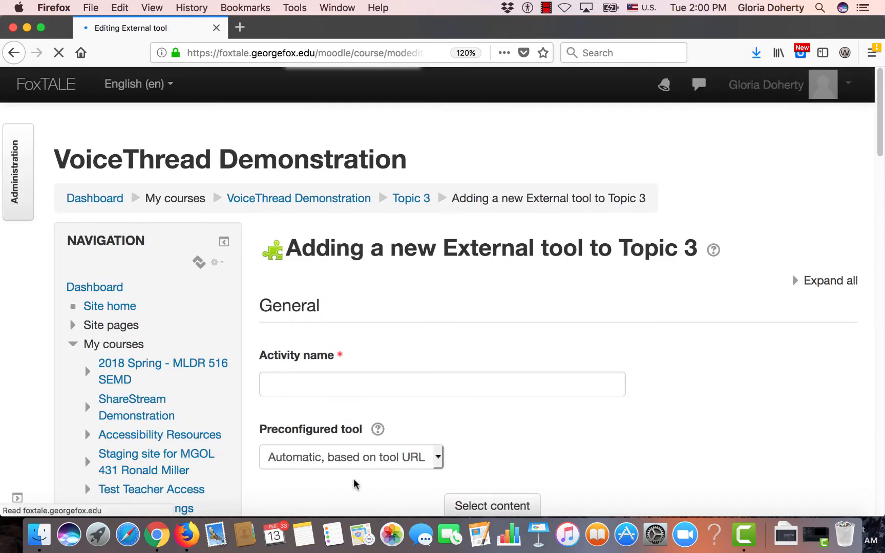
Name the activity "Student submits vt" and set its preconfigured tool to VoiceThread
{"action": "left_click", "coordinate": [351, 385]}
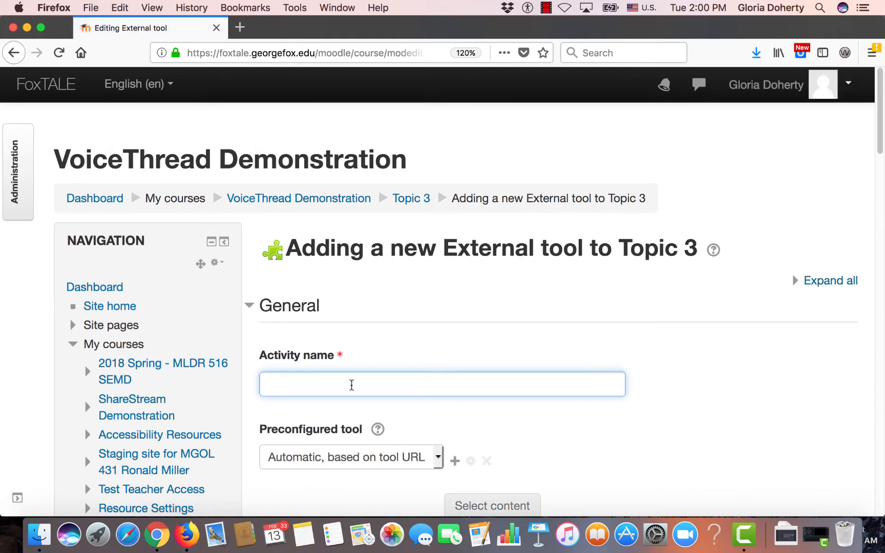
{"action": "type", "text": "Student submits vt"}
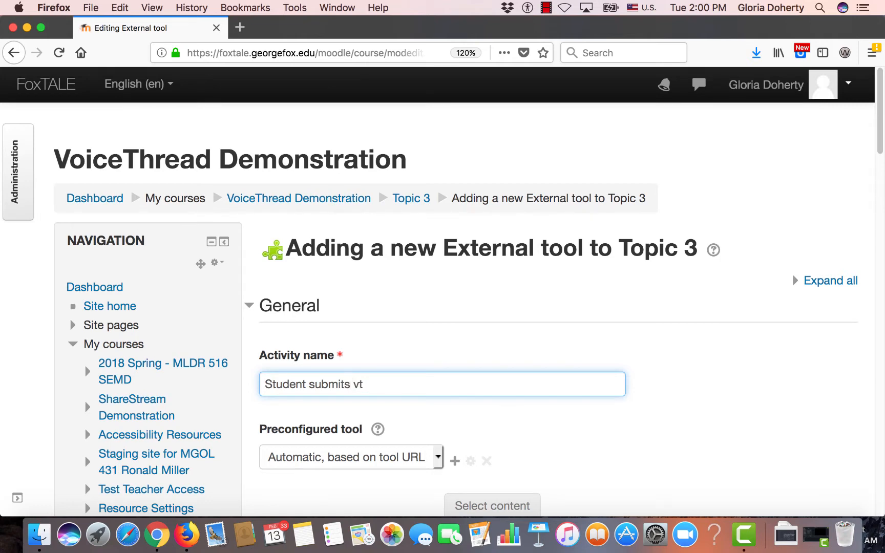
{"action": "scroll", "coordinate": [292, 326], "scroll_direction": "down", "scroll_amount": 5}
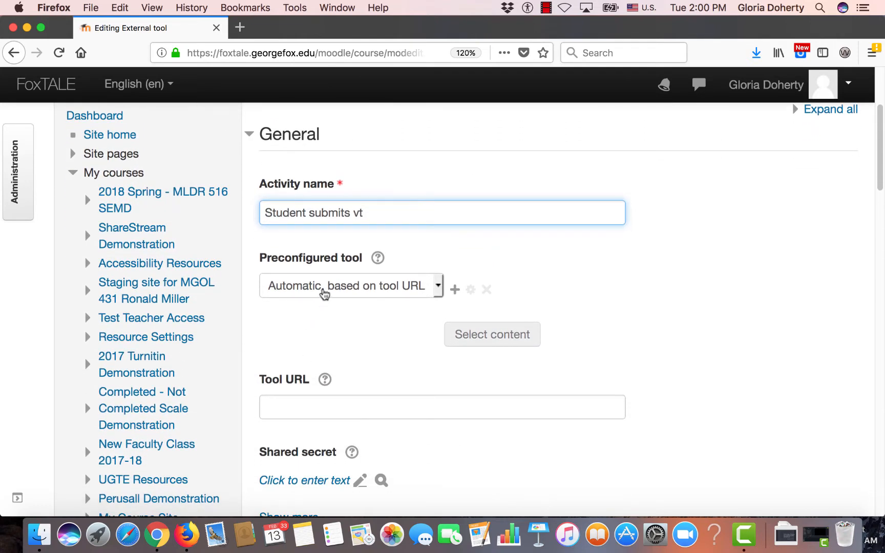
{"action": "left_click", "coordinate": [324, 292]}
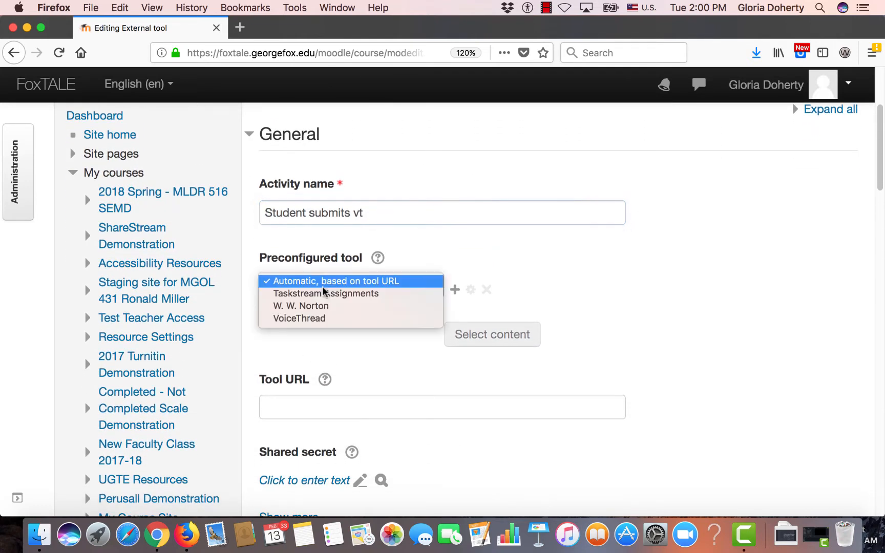
{"action": "left_click", "coordinate": [305, 319]}
Expand the grade settings, keep the Point type with a maximum grade of 100, and save and display the activity
{"action": "scroll", "coordinate": [306, 320], "scroll_direction": "down", "scroll_amount": 10}
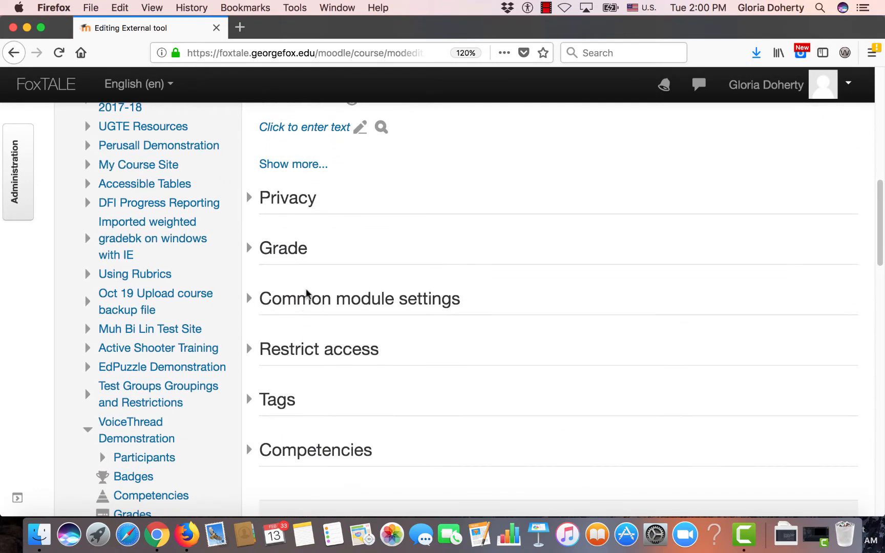
{"action": "left_click", "coordinate": [293, 249]}
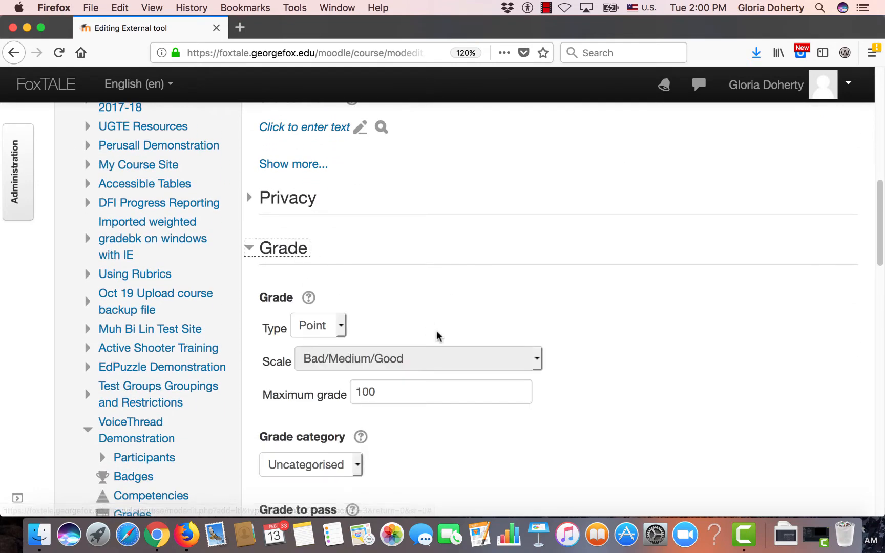
{"action": "scroll", "coordinate": [386, 395], "scroll_direction": "down", "scroll_amount": 2}
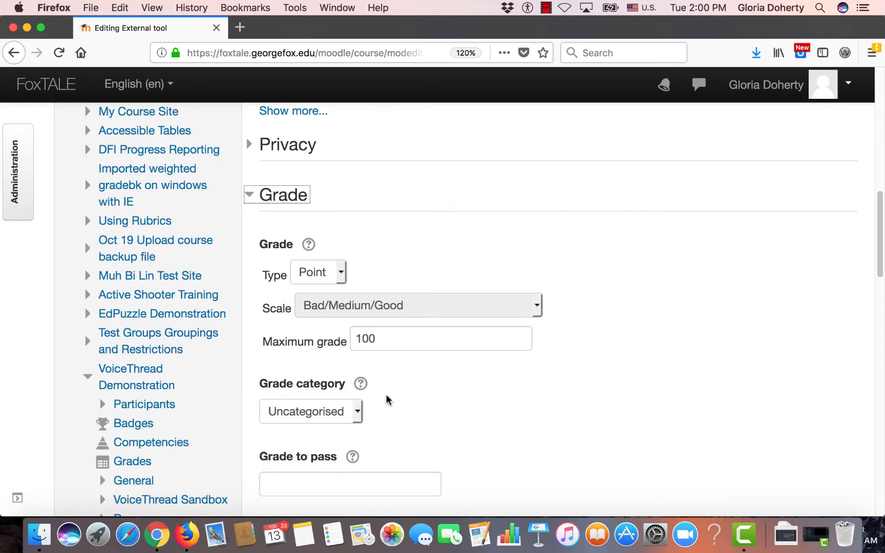
{"action": "scroll", "coordinate": [385, 394], "scroll_direction": "down", "scroll_amount": 12}
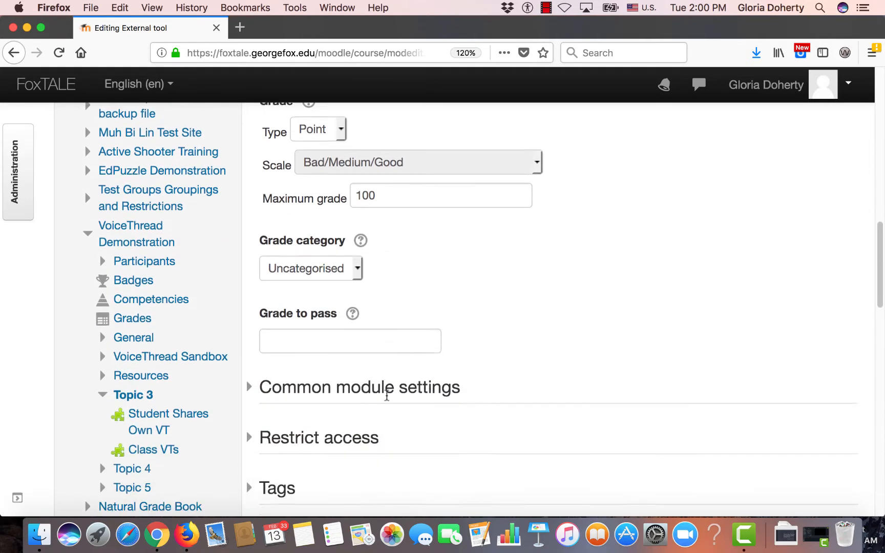
{"action": "scroll", "coordinate": [387, 396], "scroll_direction": "down", "scroll_amount": 2}
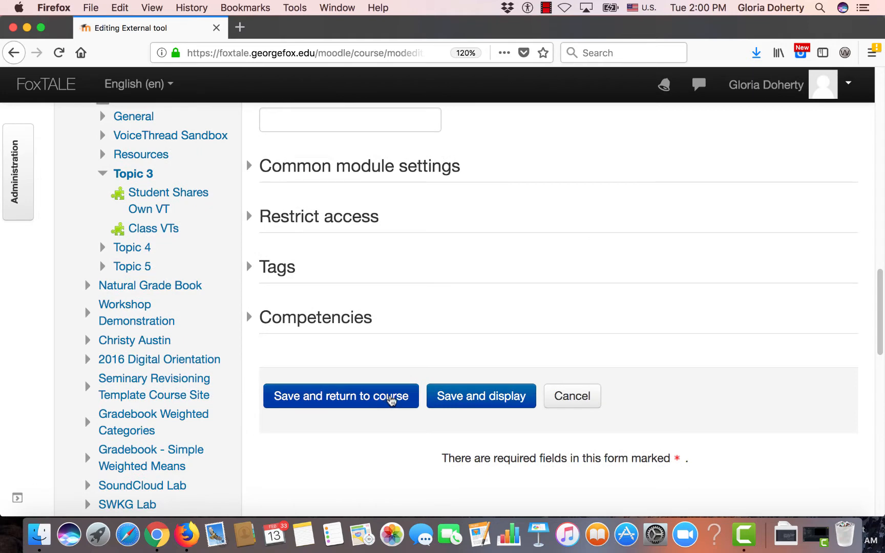
{"action": "left_click", "coordinate": [466, 400]}
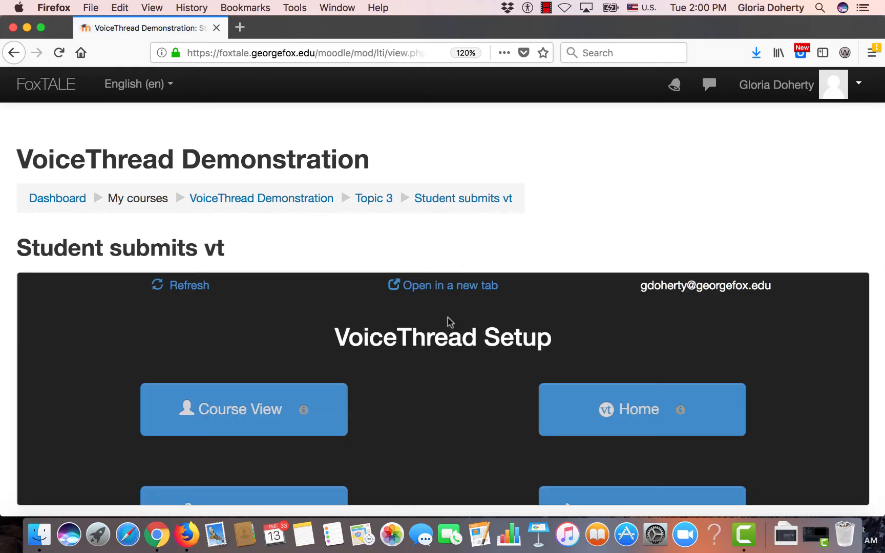
Open VoiceThread Setup in a new tab and build a Create a VoiceThread assignment that allows students to resubmit
{"action": "left_click", "coordinate": [447, 289]}
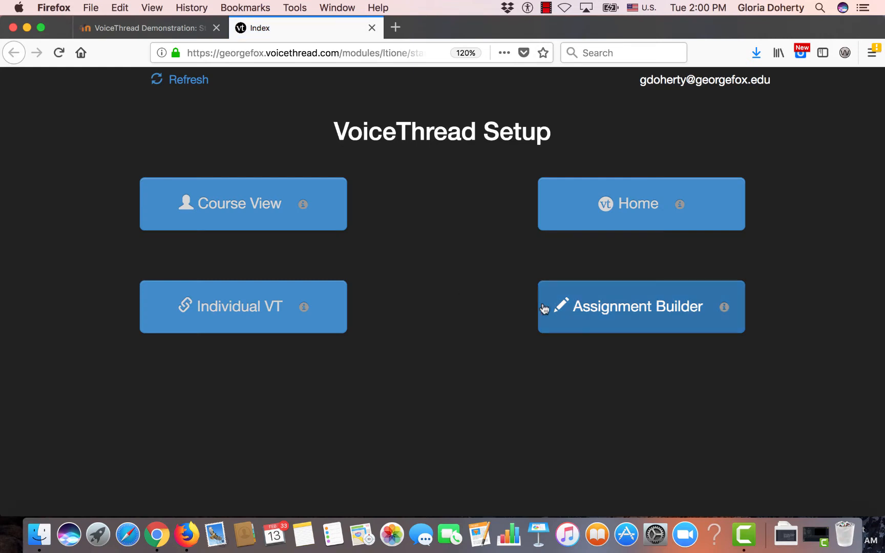
{"action": "left_click", "coordinate": [610, 311]}
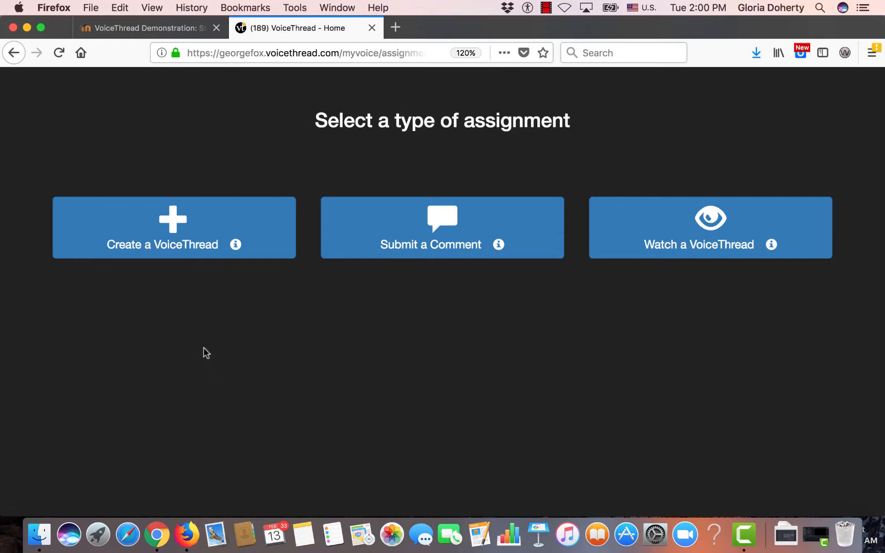
{"action": "left_click", "coordinate": [171, 227]}
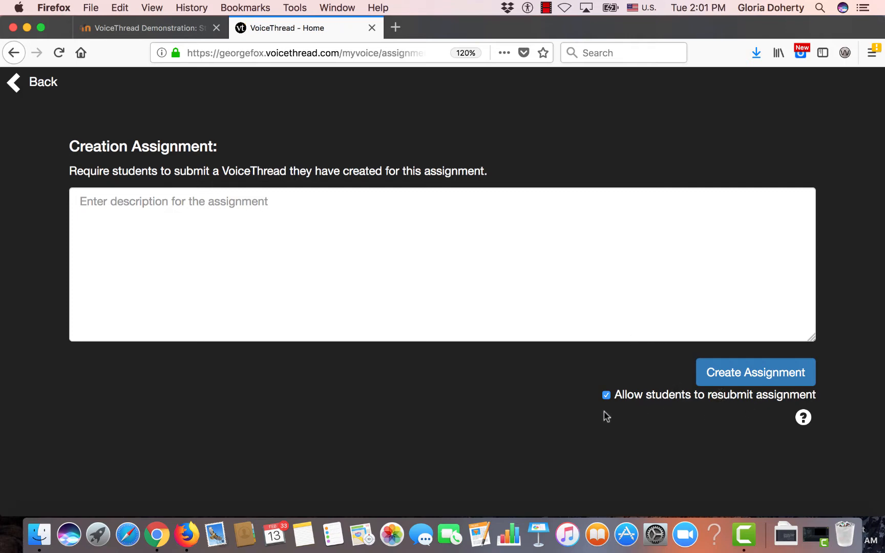
{"action": "left_click", "coordinate": [735, 372]}
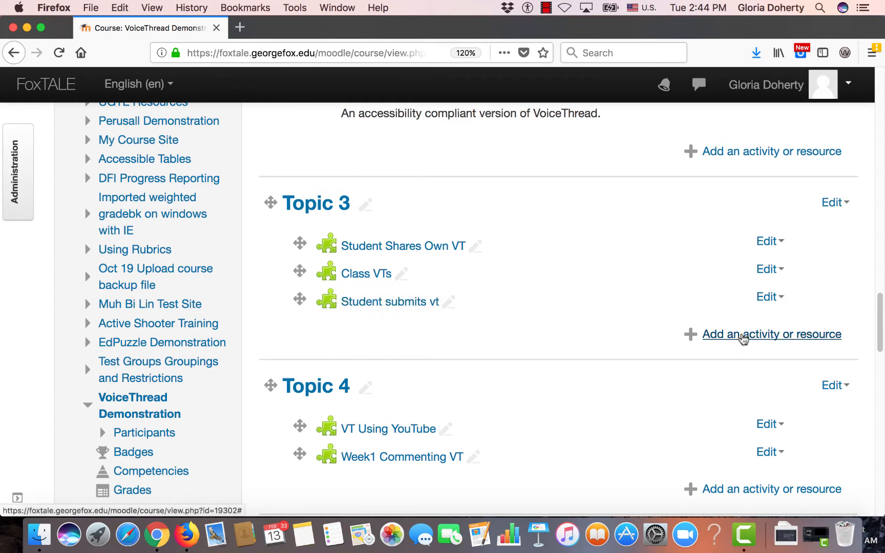
Add another External tool activity to Topic 3, alongside Student submits vt
{"action": "left_click", "coordinate": [742, 334]}
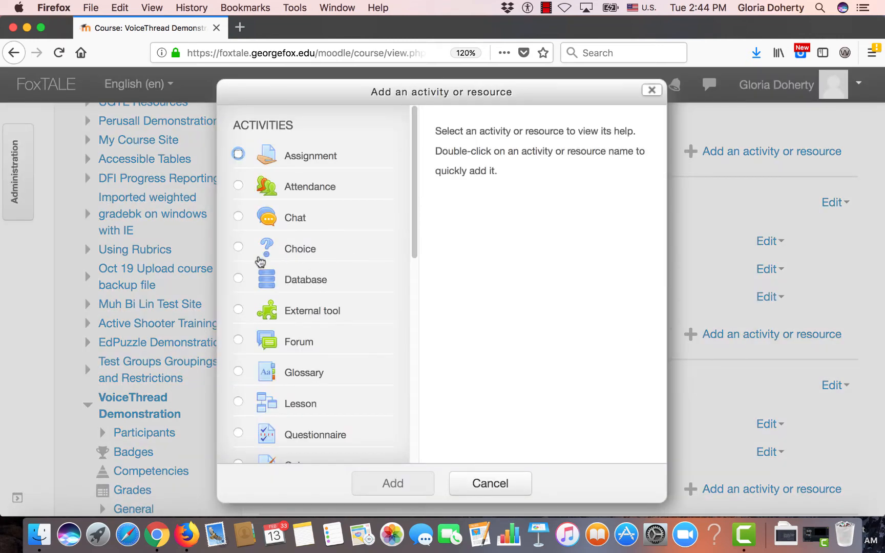
{"action": "left_click", "coordinate": [238, 311]}
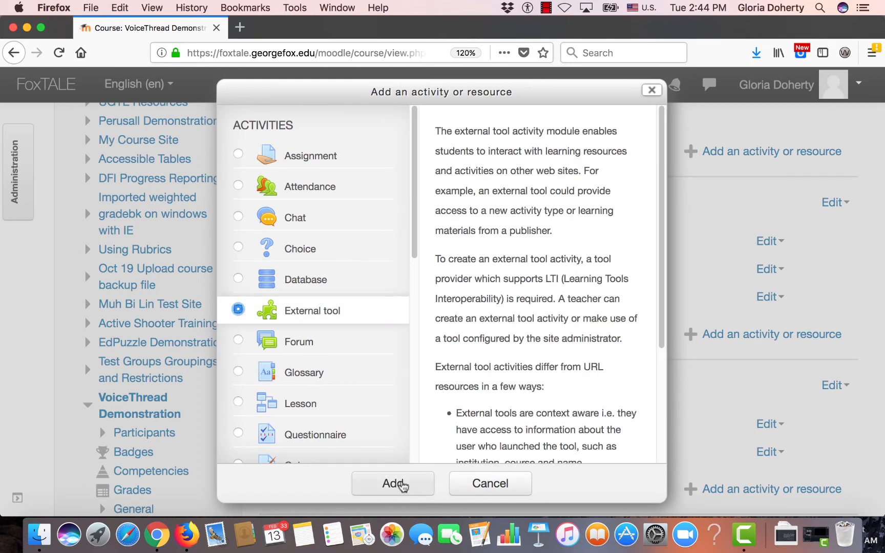
{"action": "left_click", "coordinate": [402, 484]}
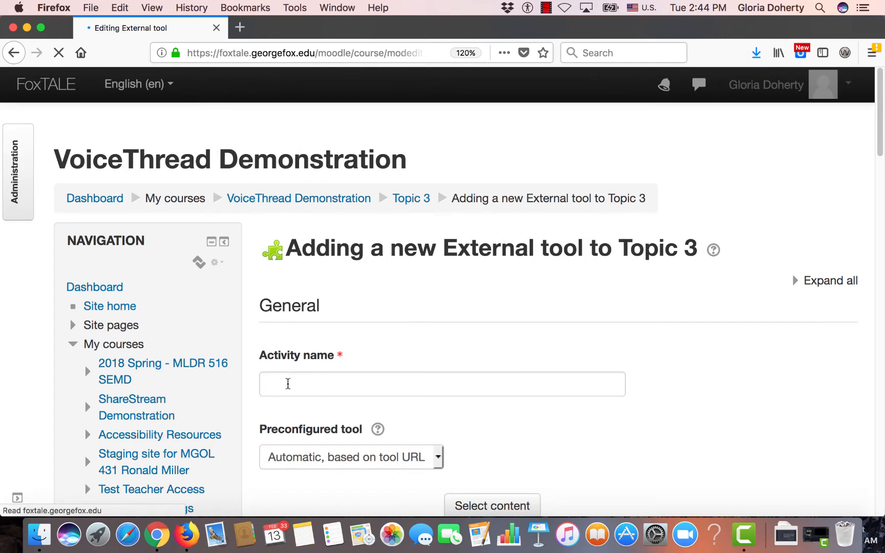
Name the activity "Course View of vt" and set its preconfigured tool to VoiceThread
{"action": "left_click", "coordinate": [288, 384]}
{"action": "type", "text": "C"}
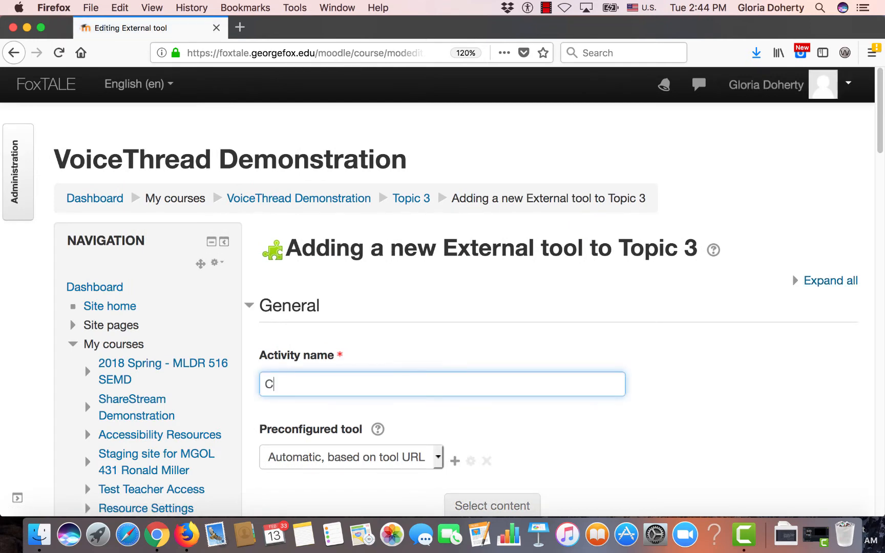
{"action": "type", "text": "ourse View of vt"}
{"action": "scroll", "coordinate": [286, 382], "scroll_direction": "down", "scroll_amount": 5}
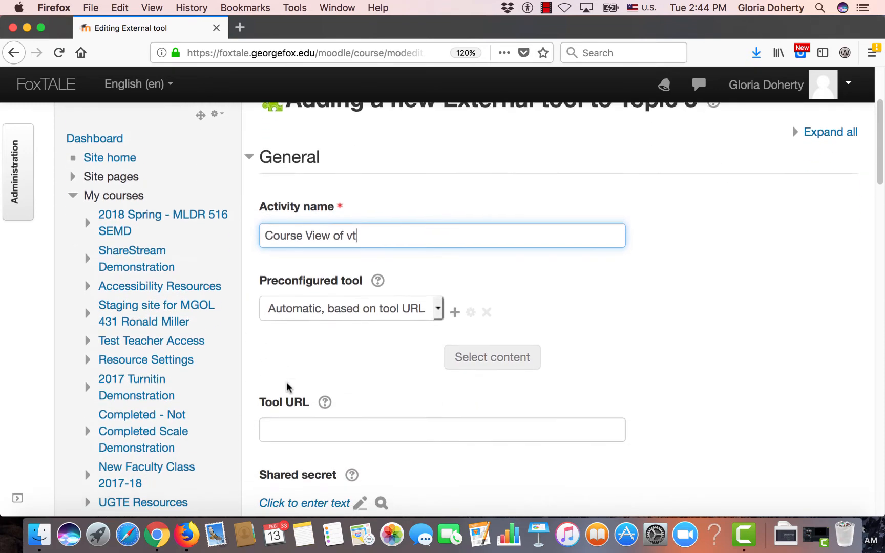
{"action": "left_click", "coordinate": [313, 312]}
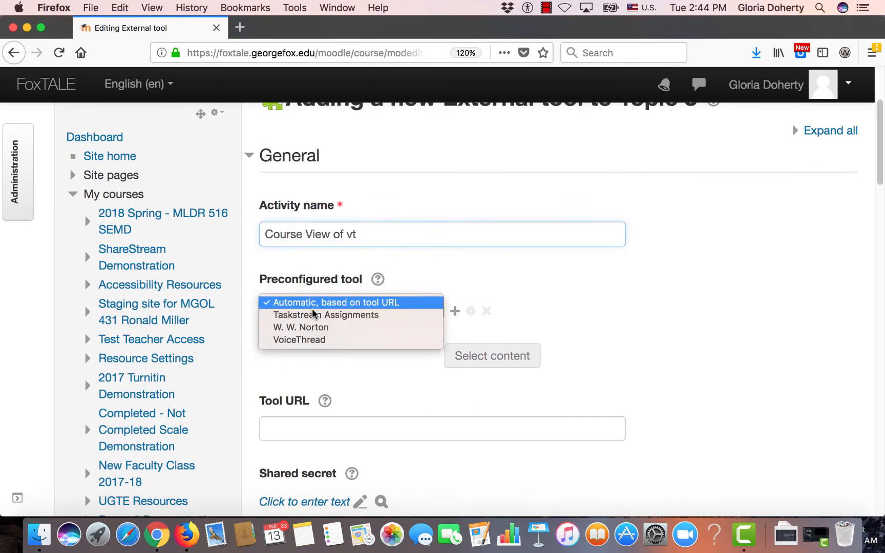
{"action": "left_click", "coordinate": [310, 340]}
Set the activity's grade type to None, and save and display the activity
{"action": "scroll", "coordinate": [311, 341], "scroll_direction": "down", "scroll_amount": 12}
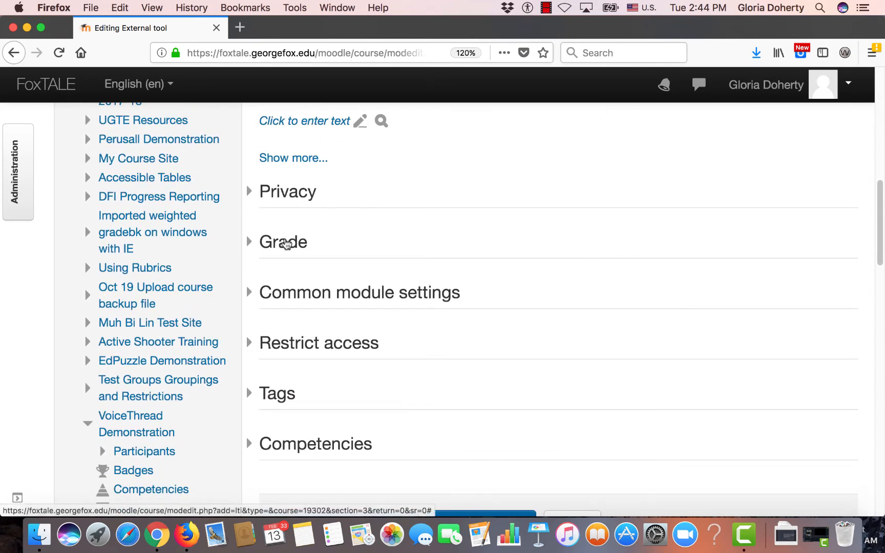
{"action": "left_click", "coordinate": [289, 243]}
{"action": "left_click", "coordinate": [341, 325]}
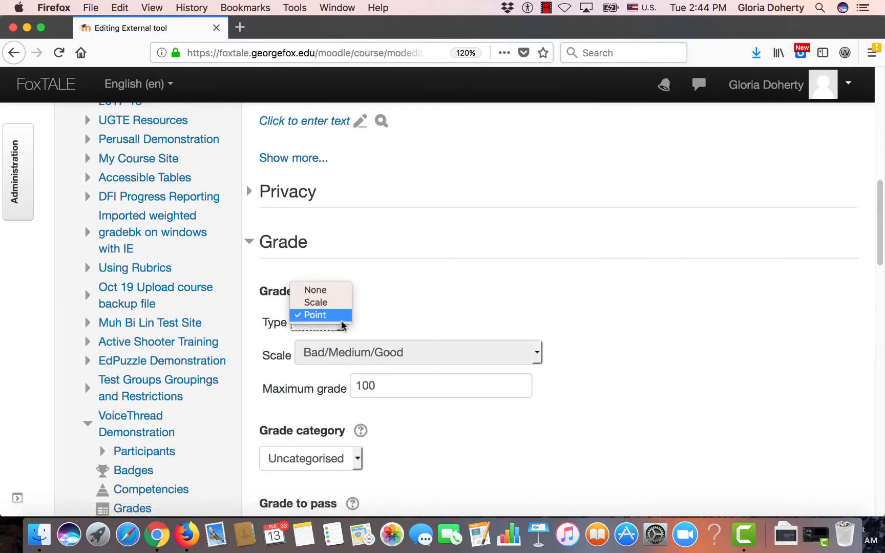
{"action": "left_click", "coordinate": [326, 290]}
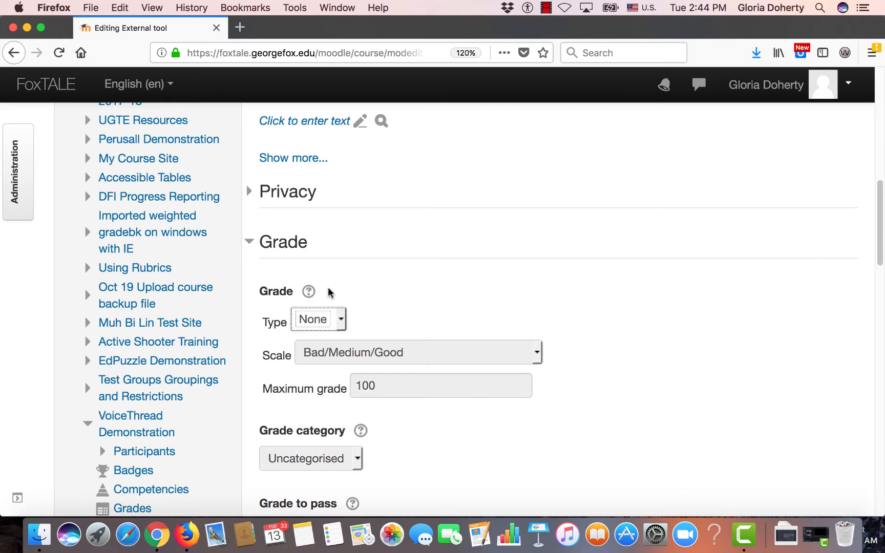
{"action": "scroll", "coordinate": [404, 310], "scroll_direction": "down", "scroll_amount": 10}
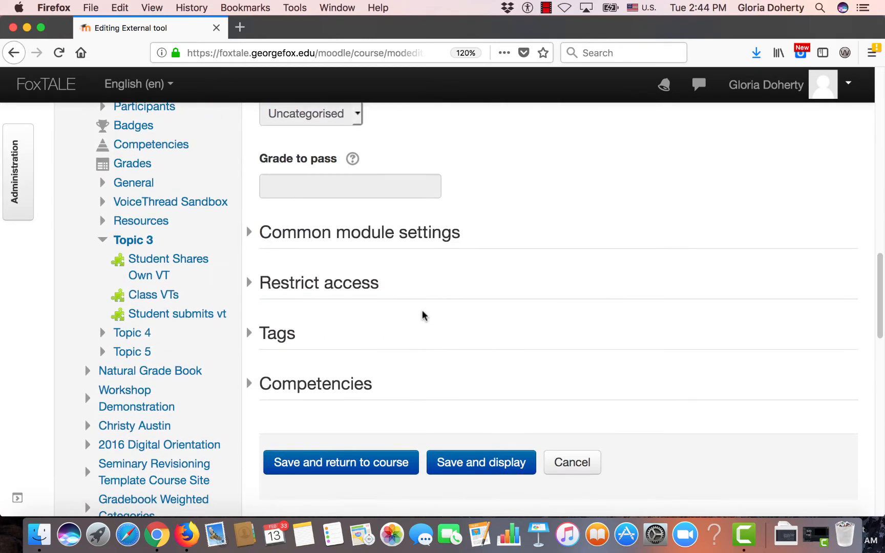
{"action": "left_click", "coordinate": [459, 317]}
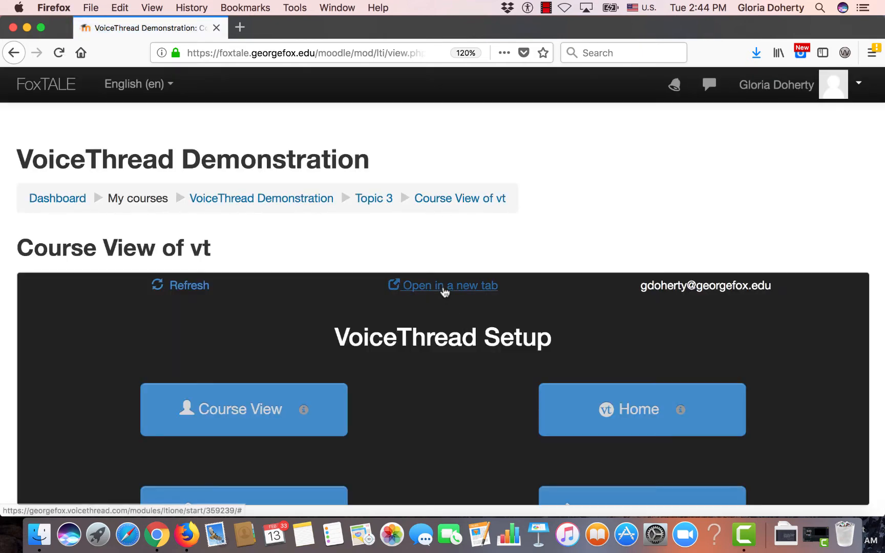
Open VoiceThread Setup for Course View of vt in a new tab and choose the Course View option
{"action": "left_click", "coordinate": [442, 286]}
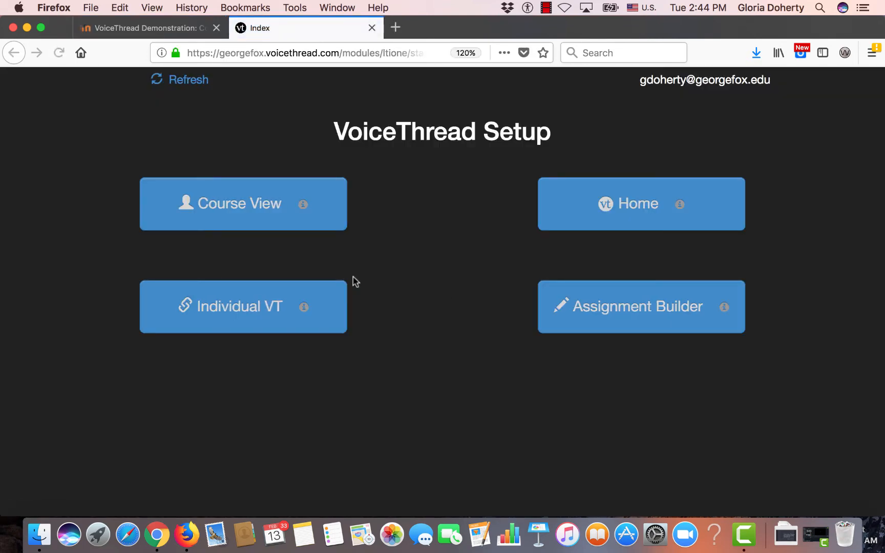
{"action": "left_click", "coordinate": [236, 204]}
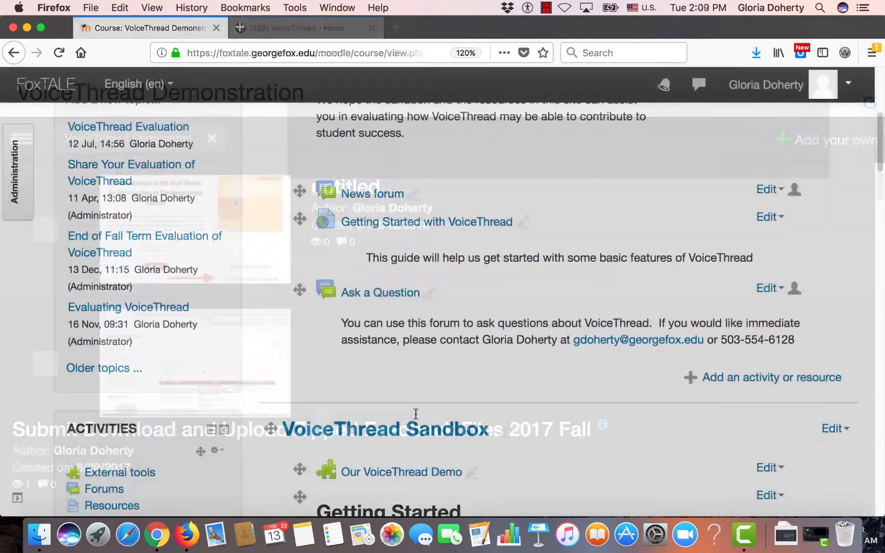
Open Topic 3's Student Shares Own VT activity in a new tab and examine its submitted and not submitted student lists
{"action": "scroll", "coordinate": [416, 413], "scroll_direction": "down", "scroll_amount": 10}
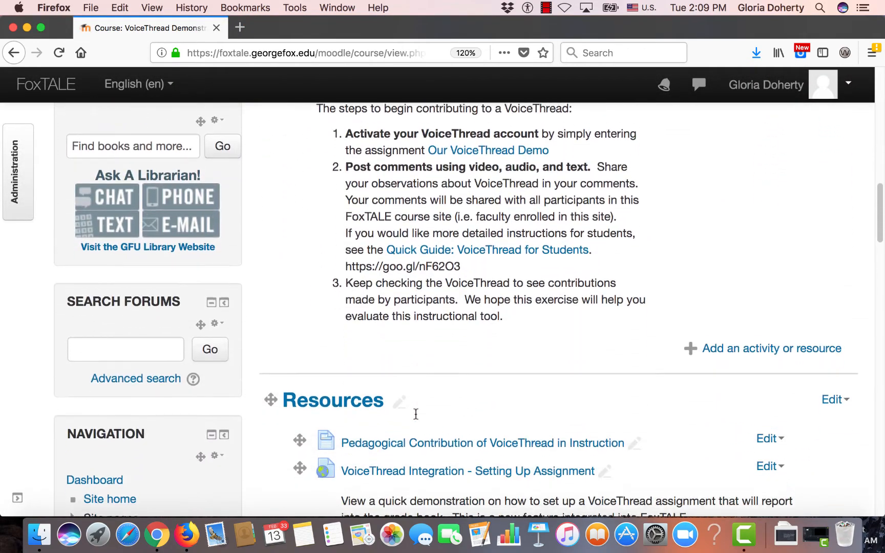
{"action": "scroll", "coordinate": [415, 414], "scroll_direction": "down", "scroll_amount": 9}
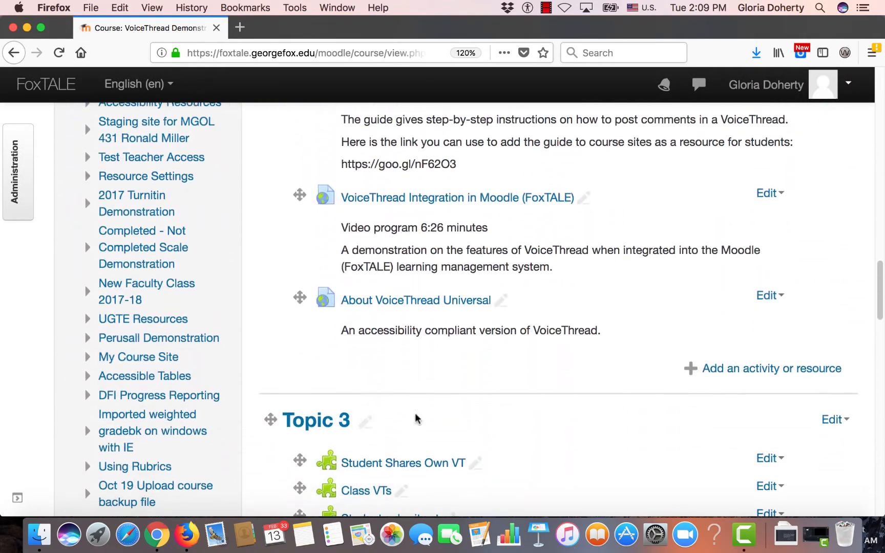
{"action": "scroll", "coordinate": [415, 413], "scroll_direction": "down", "scroll_amount": 2}
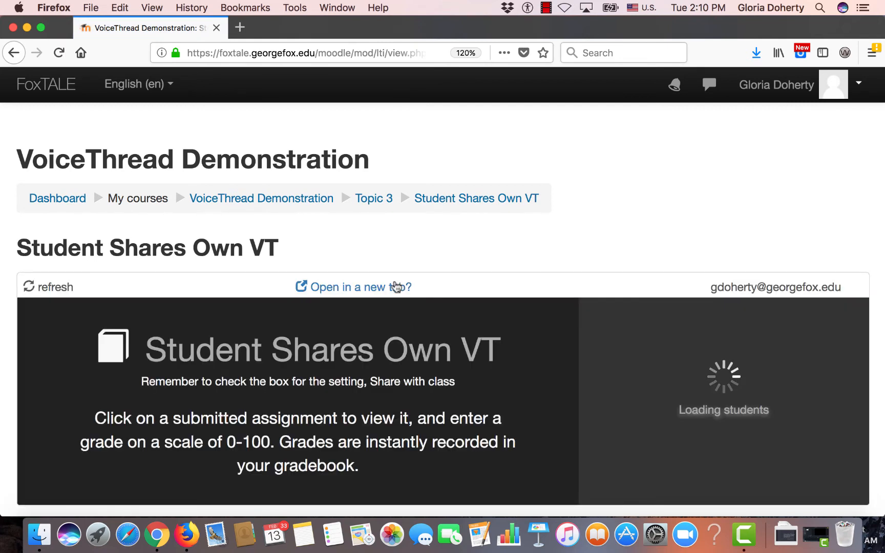
{"action": "left_click", "coordinate": [368, 288]}
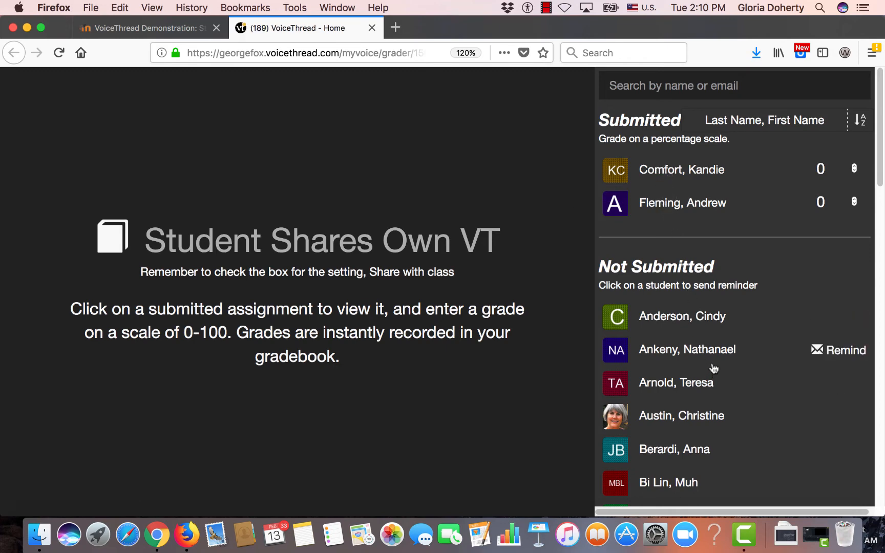
{"action": "scroll", "coordinate": [750, 369], "scroll_direction": "down", "scroll_amount": 15}
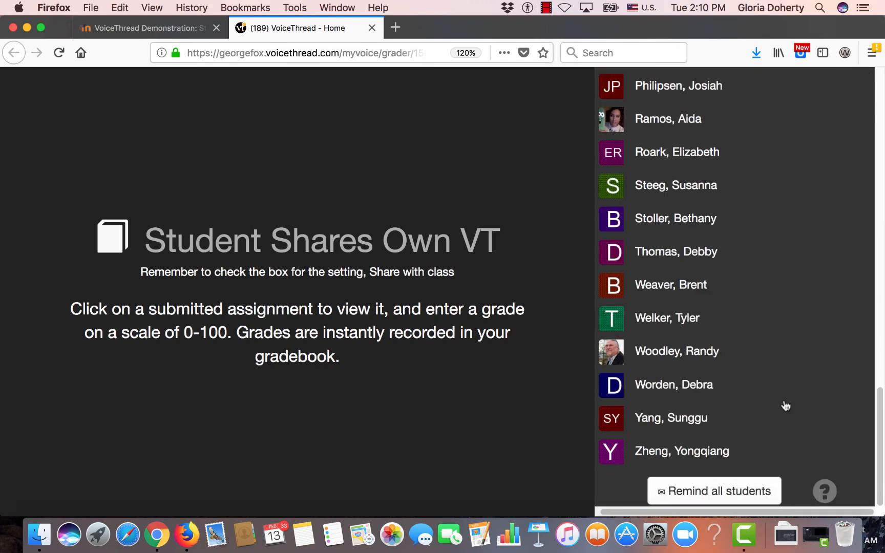
Open the second submitted student's assignment, Ave Maria Test, and enter a grade of 100 percent for it
{"action": "scroll", "coordinate": [778, 350], "scroll_direction": "up", "scroll_amount": 15}
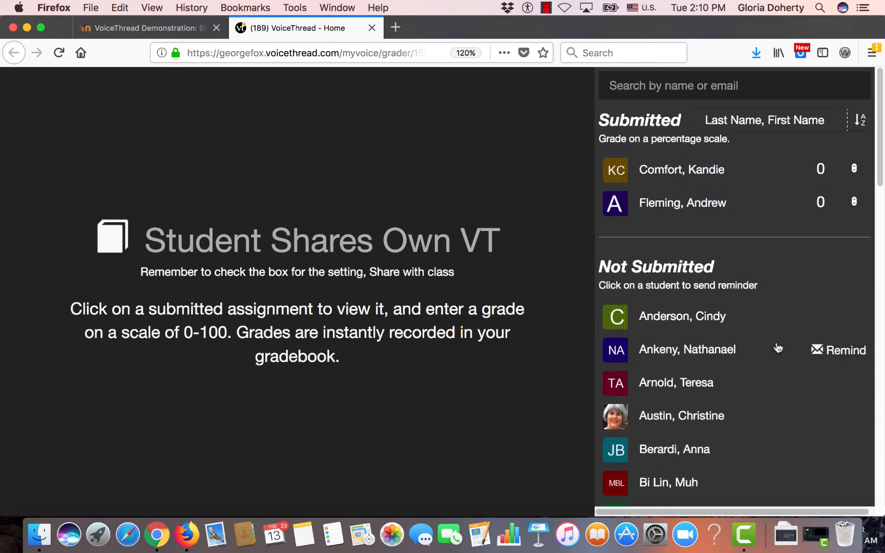
{"action": "left_click", "coordinate": [676, 203]}
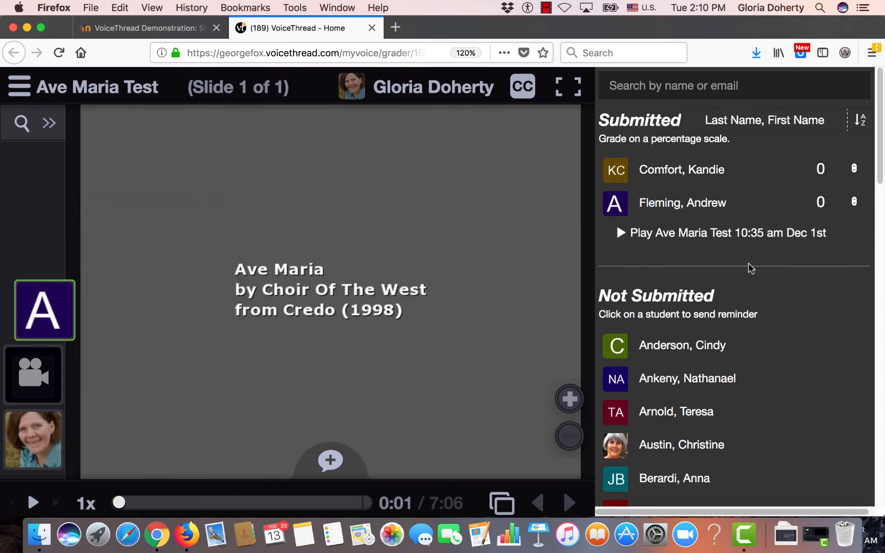
{"action": "left_click", "coordinate": [820, 200]}
{"action": "type", "text": "1"}
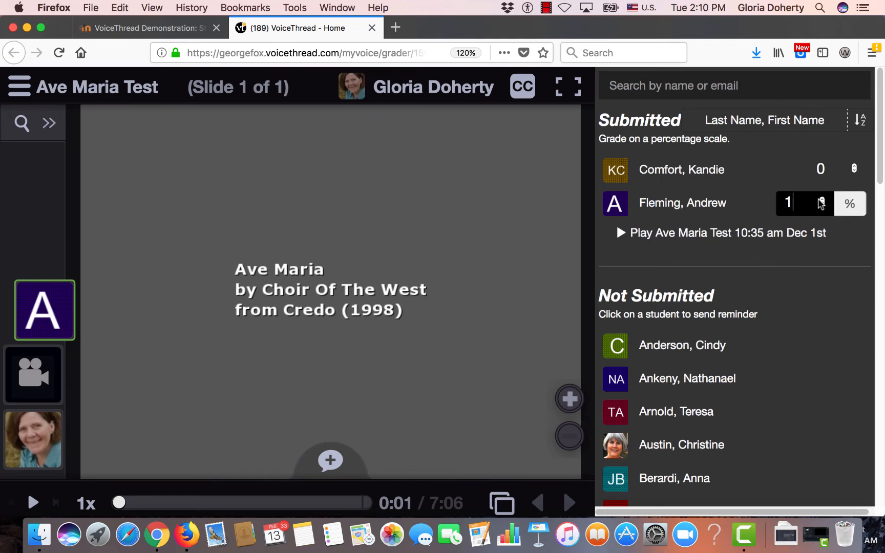
{"action": "type", "text": "00"}
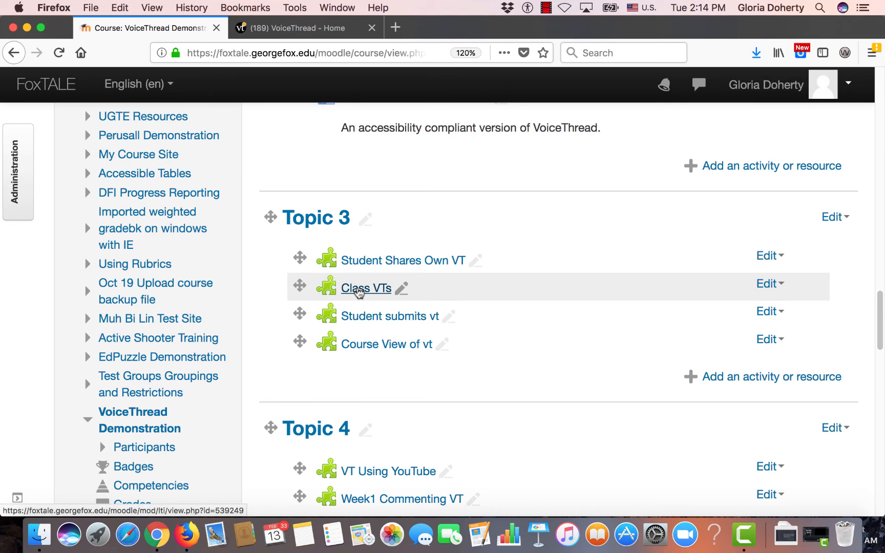
Open Topic 3's Class VTs activity in a new tab and look through the course's shared VoiceThreads as far as Ave Maria Test
{"action": "left_click", "coordinate": [359, 290]}
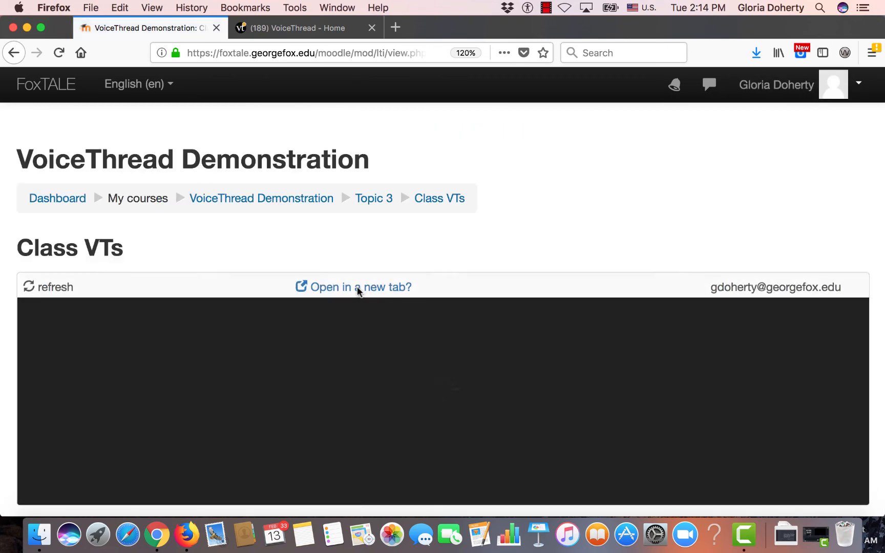
{"action": "left_click", "coordinate": [360, 289]}
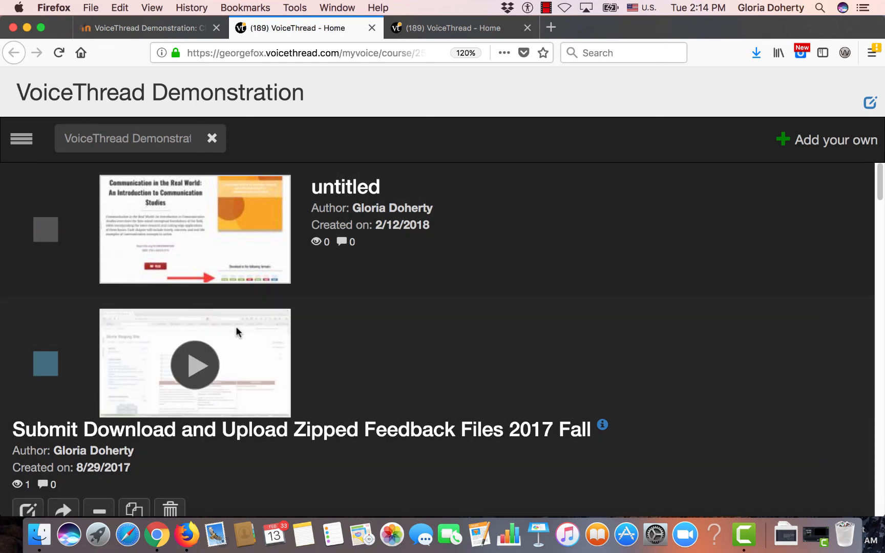
{"action": "scroll", "coordinate": [237, 332], "scroll_direction": "down", "scroll_amount": 3}
{"action": "scroll", "coordinate": [236, 331], "scroll_direction": "down", "scroll_amount": 10}
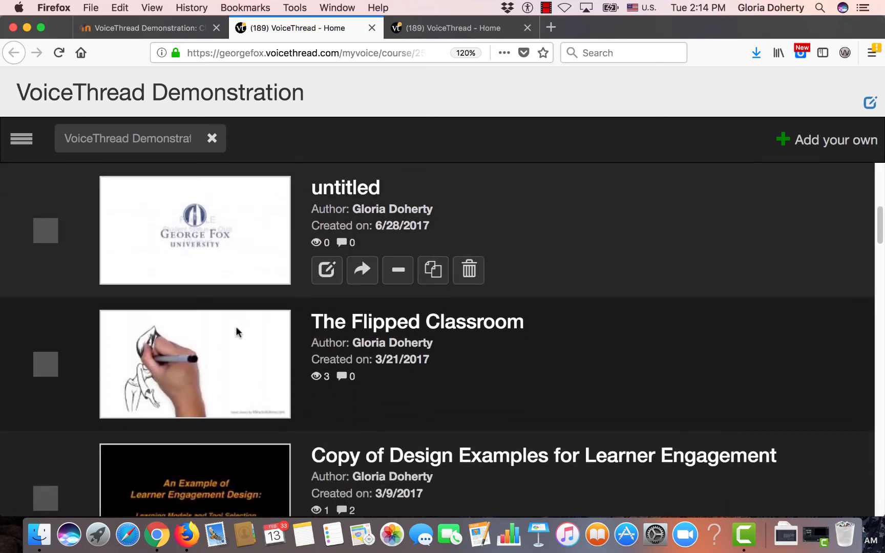
{"action": "scroll", "coordinate": [237, 332], "scroll_direction": "down", "scroll_amount": 6}
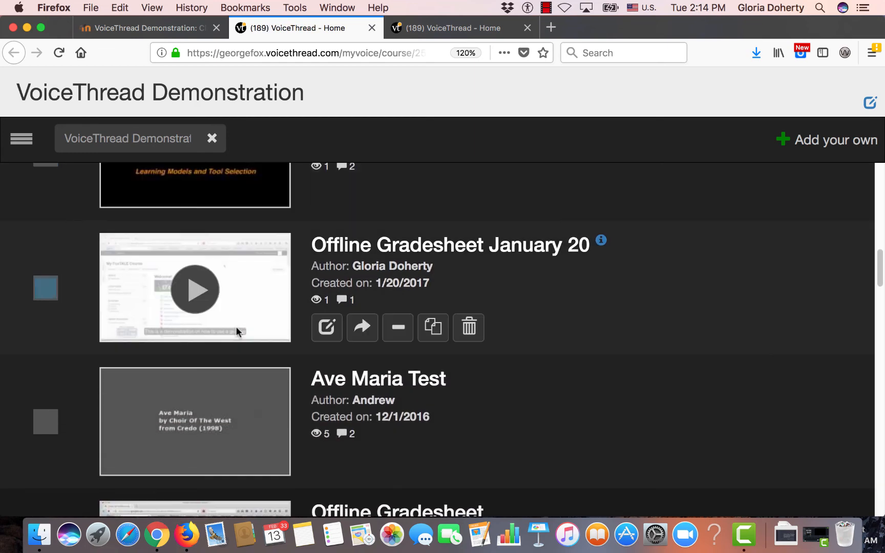
{"action": "scroll", "coordinate": [236, 332], "scroll_direction": "down", "scroll_amount": 1}
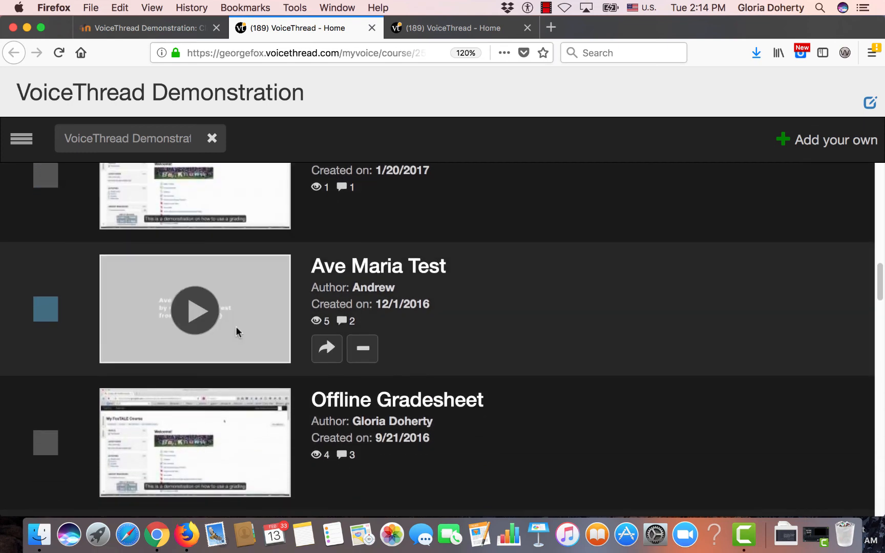